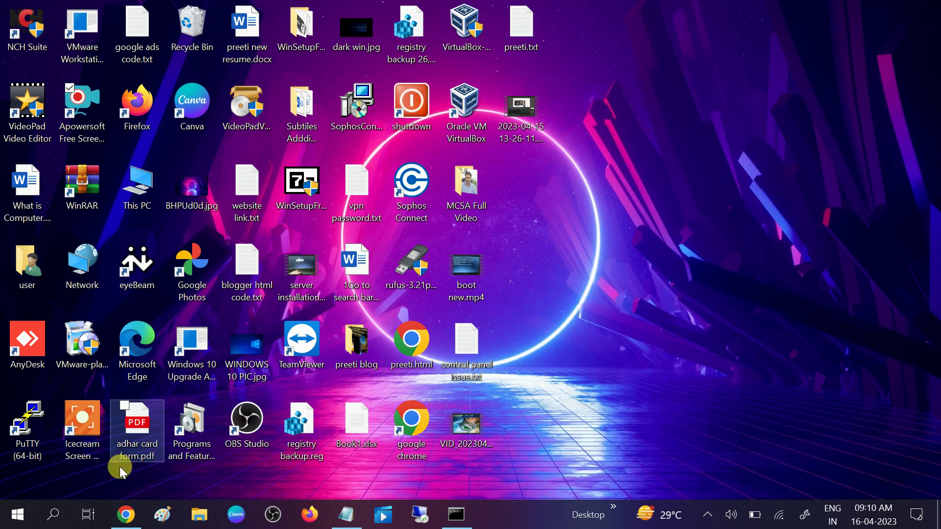
Open an administrator Command Prompt from Windows Search and maximize it
left_click(56, 515)
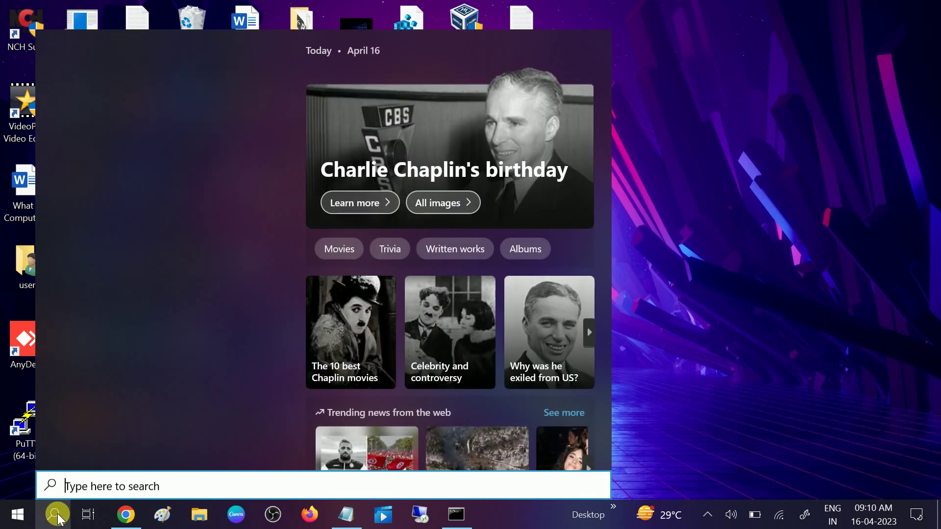
type("cmd")
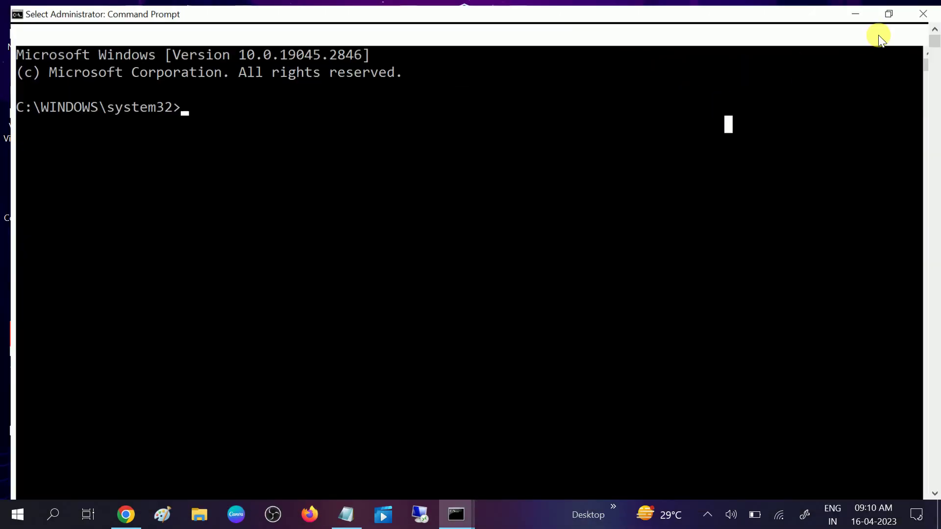
left_click(883, 31)
Open Control Panel, view items as Large icons, and go to Power Options
left_click(52, 514)
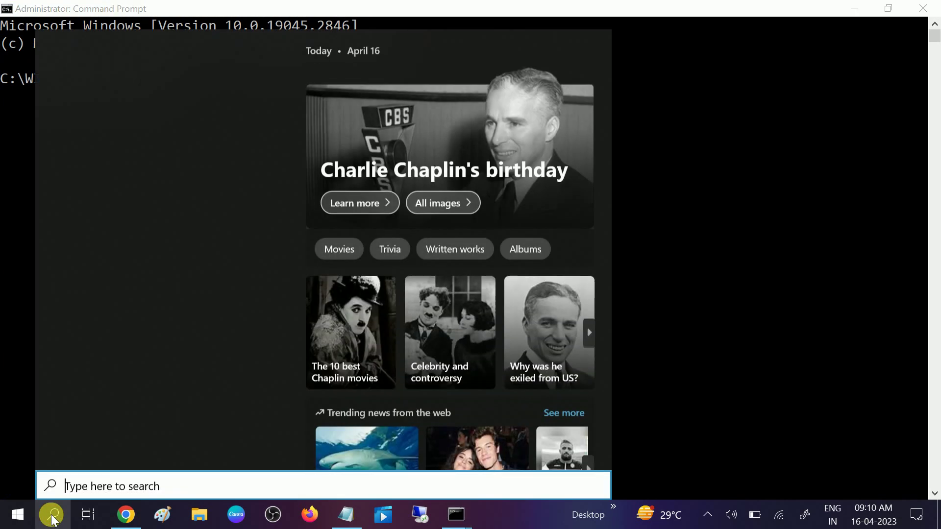
type("contro")
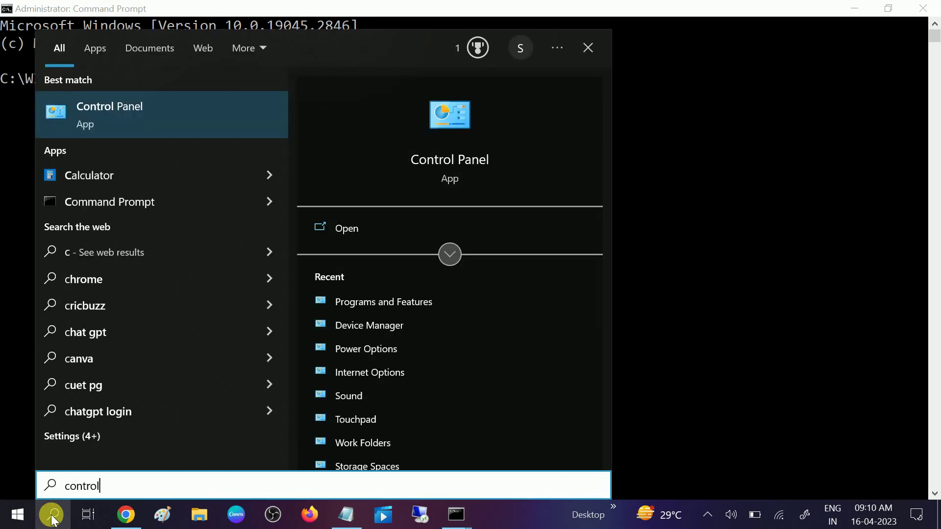
type("l")
left_click(213, 98)
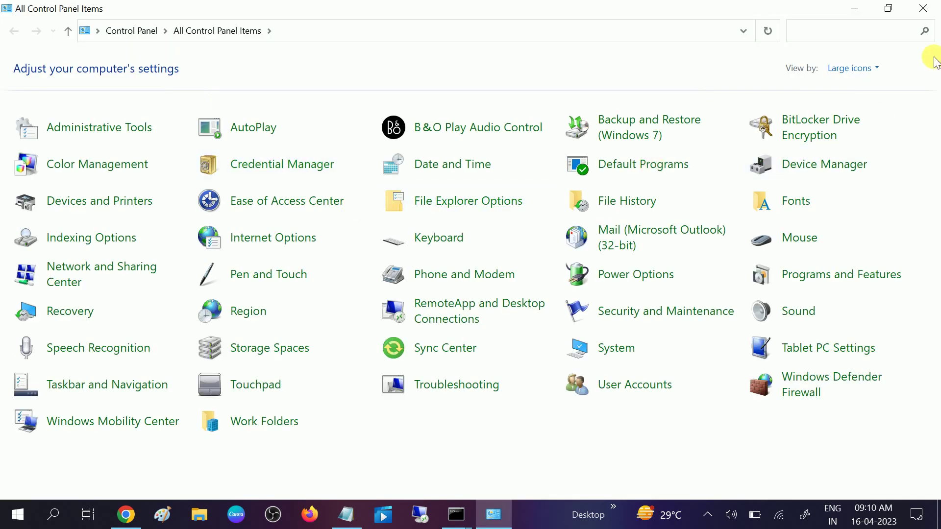
left_click(873, 68)
left_click(856, 107)
left_click(641, 276)
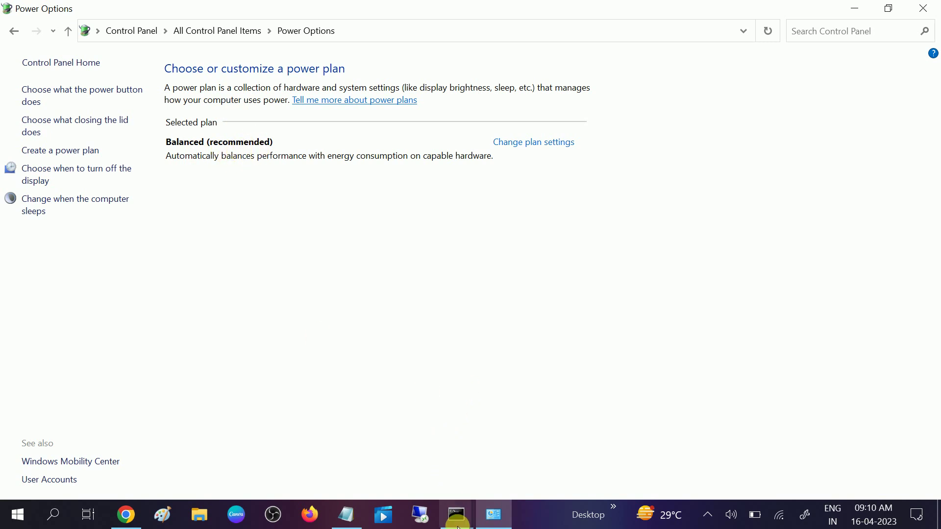
Select the High Performance powercfg duplicate command in the Notepad notes
mouse_move(456, 515)
left_click(502, 466)
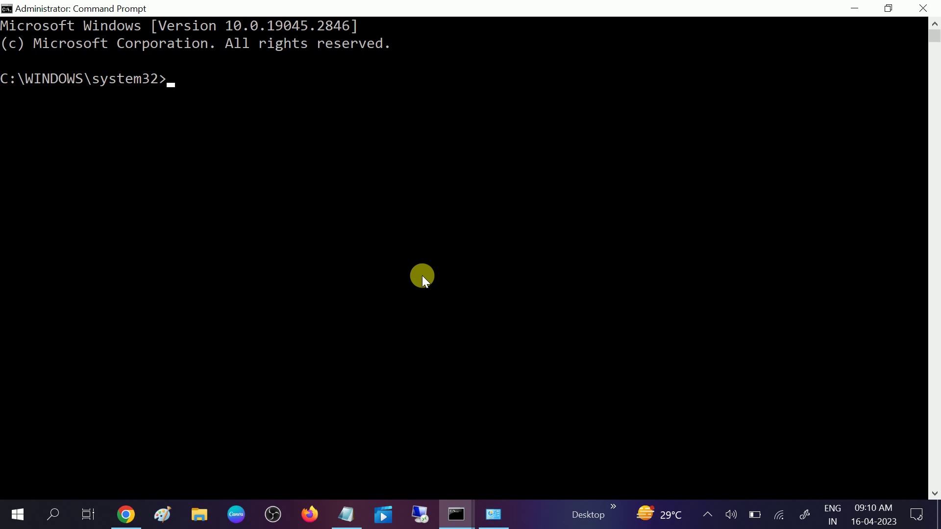
left_click(346, 513)
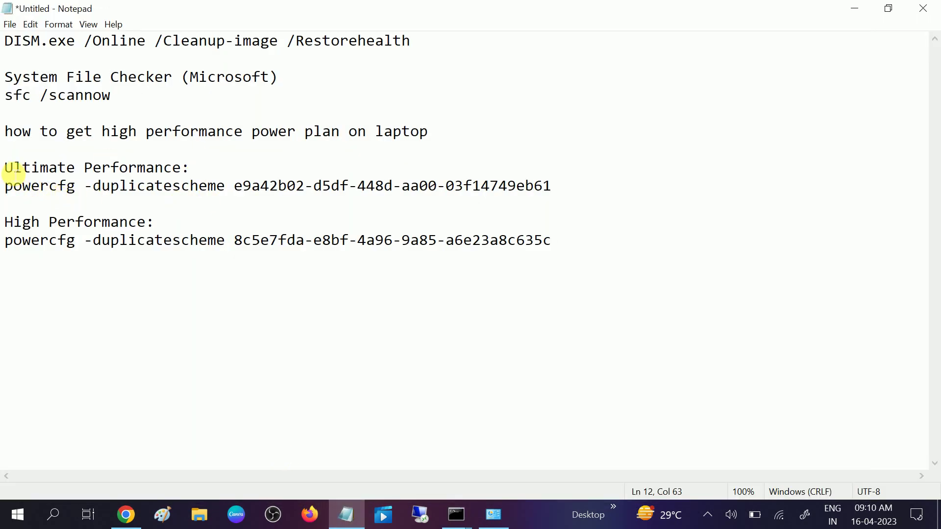
left_click_drag(6, 167, 163, 169)
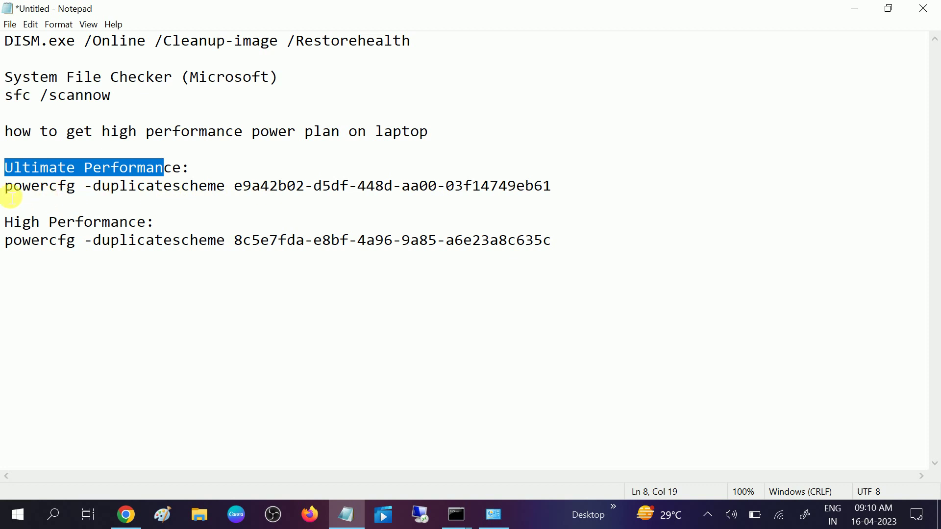
left_click_drag(6, 186, 358, 186)
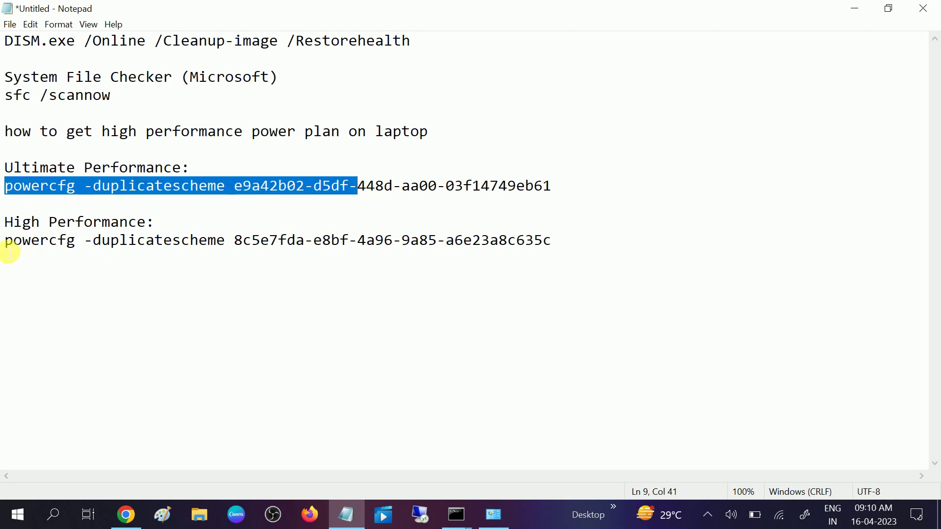
left_click_drag(6, 241, 565, 260)
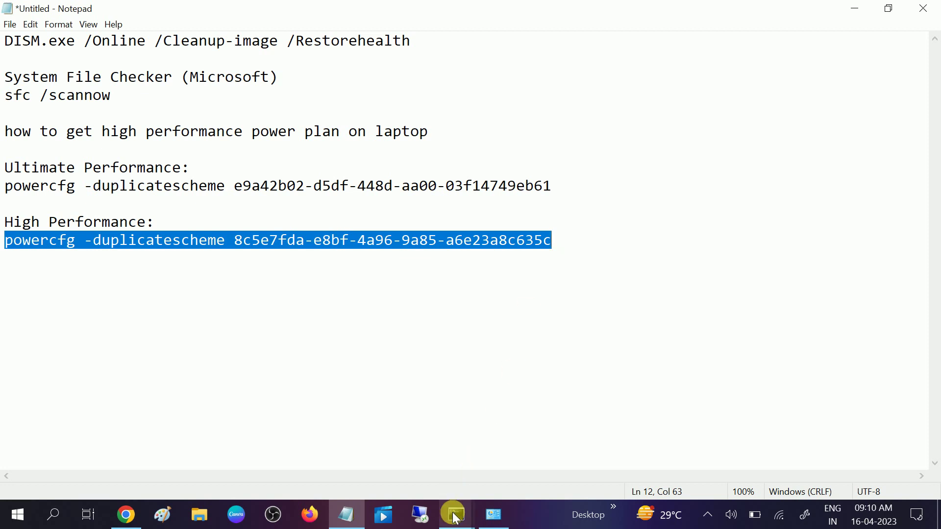
Paste and run the High Performance powercfg command in the administrator Command Prompt
mouse_move(456, 515)
left_click(534, 457)
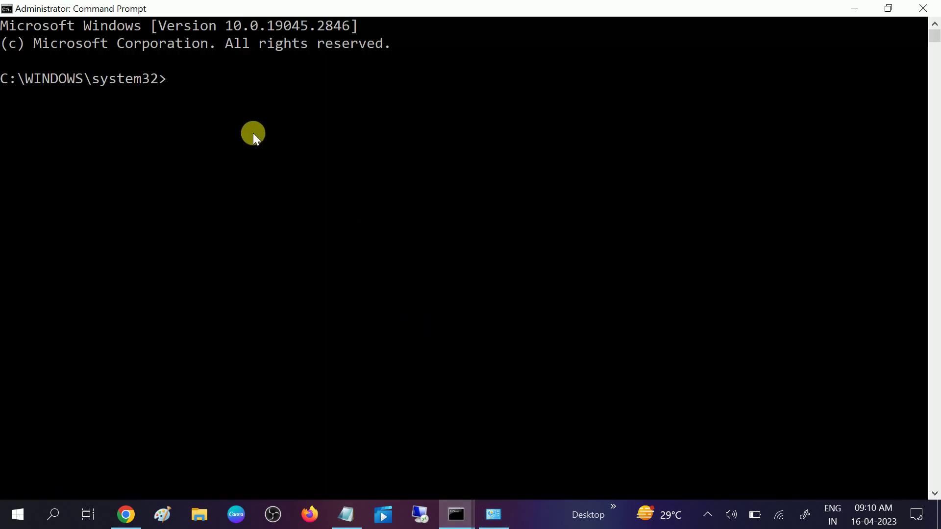
type("powercfg -duplicatescheme 8c5e7fda-e8bf-4a96-9a85-a6e23a8c635c")
key("Return")
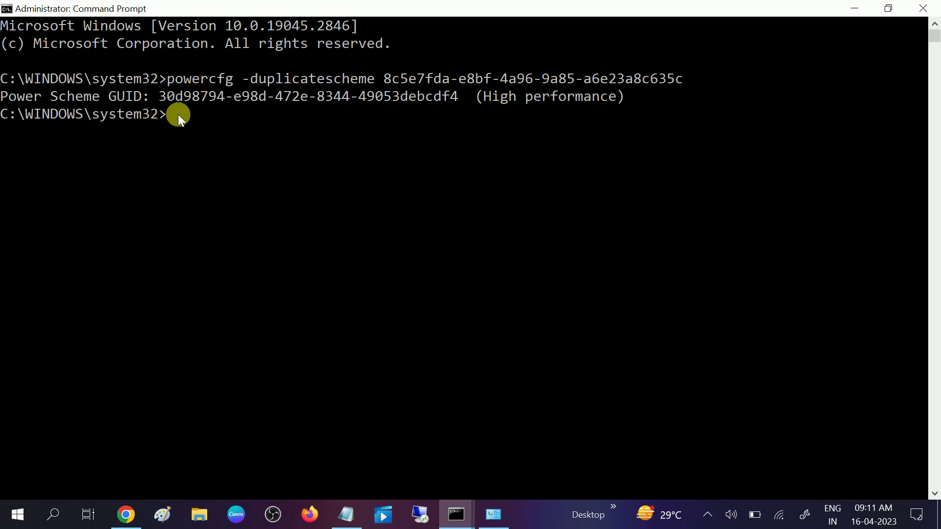
Reopen Power Options from All Control Panel Items and select the High performance plan
left_click(494, 515)
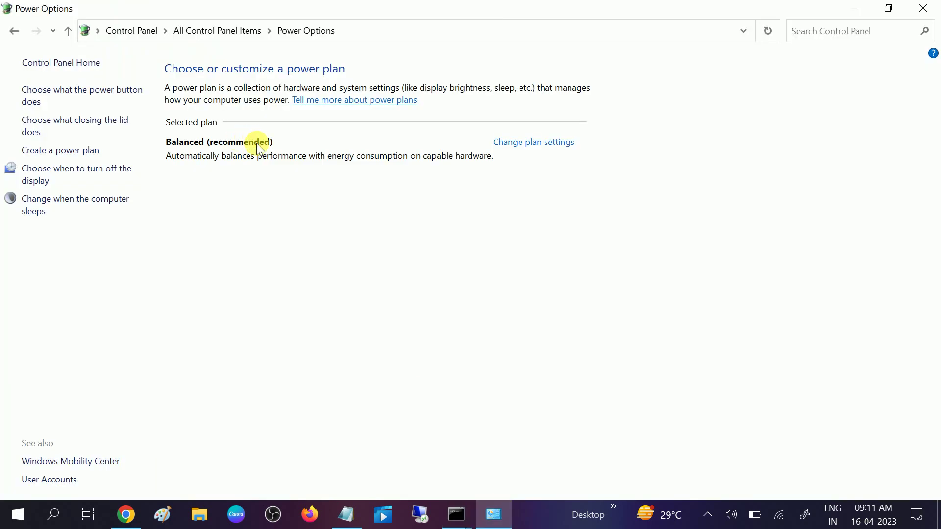
left_click(69, 32)
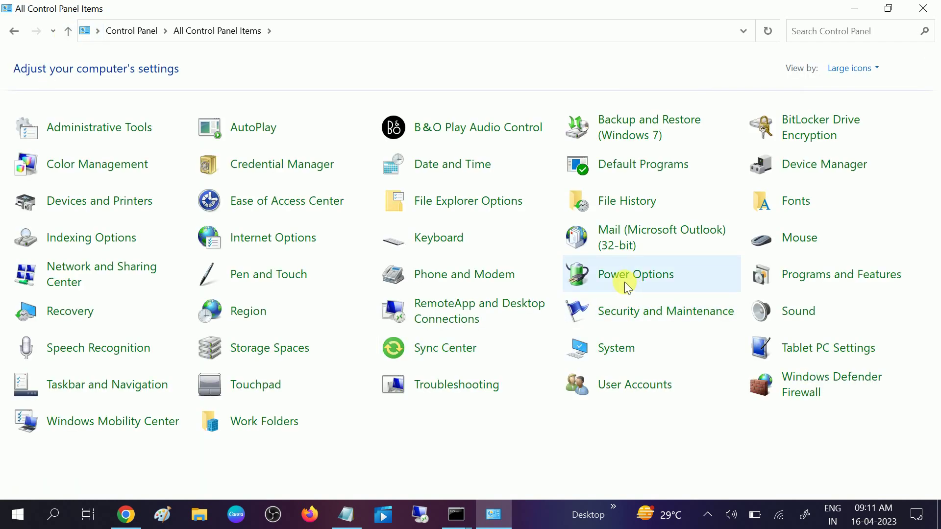
left_click(625, 281)
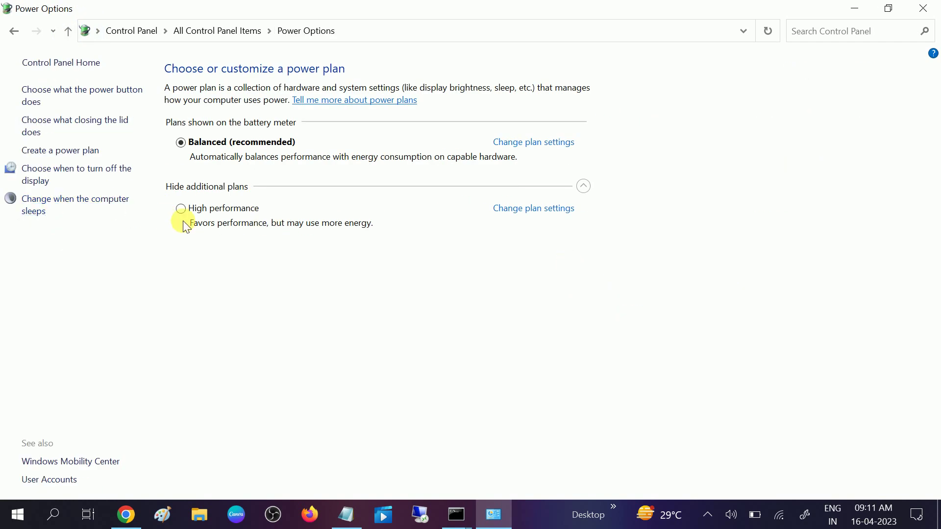
left_click(184, 209)
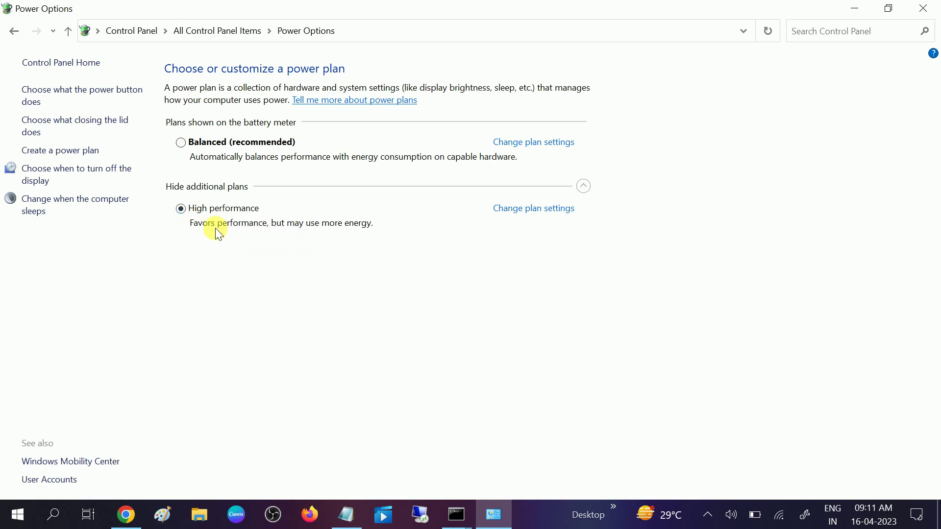